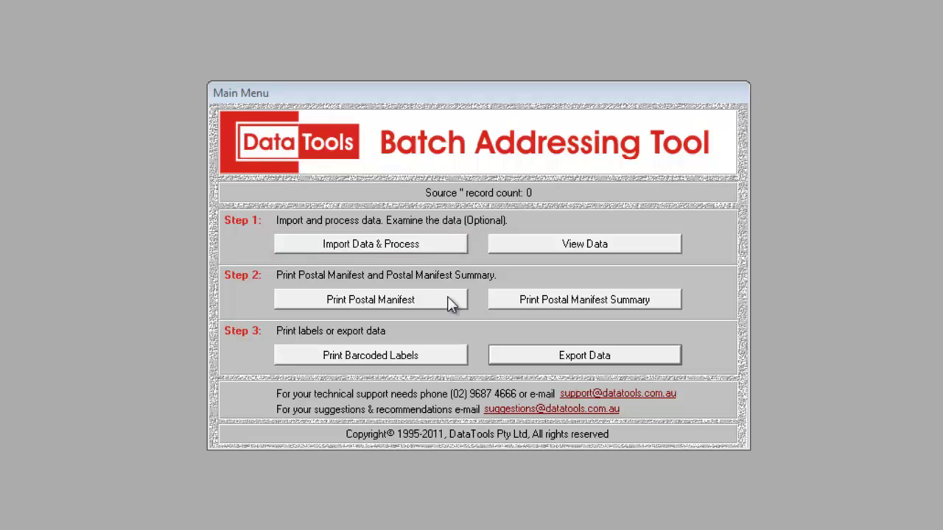
Start Import Data & Process with Text (Tab Delimited) as the import format
click(449, 245)
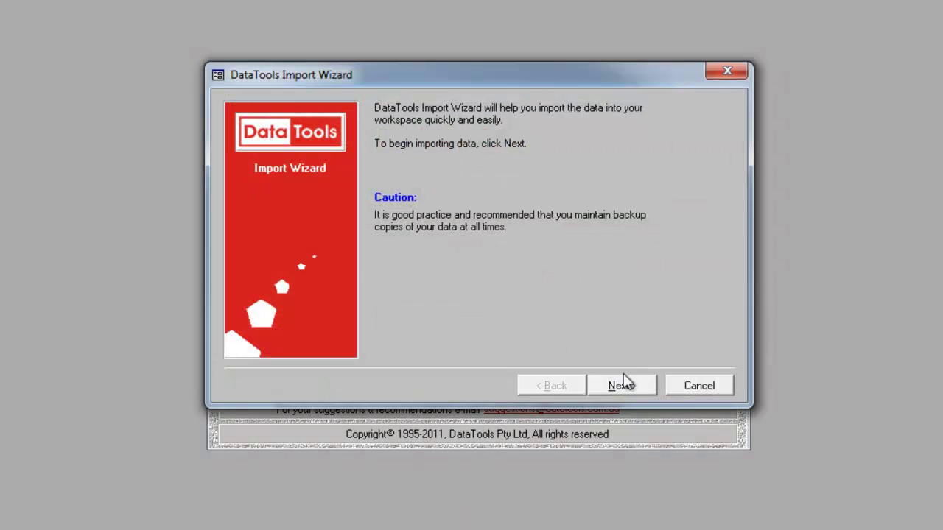
click(641, 388)
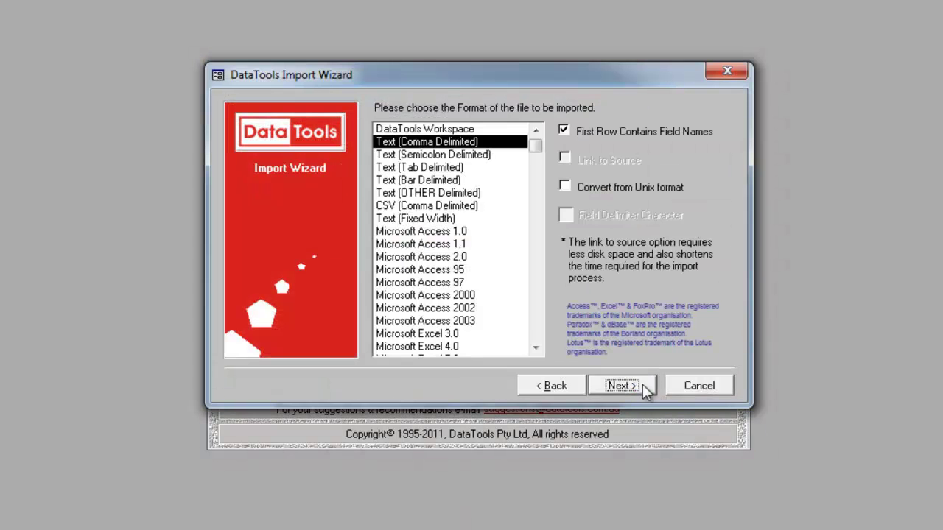
drag(537, 347, 537, 352)
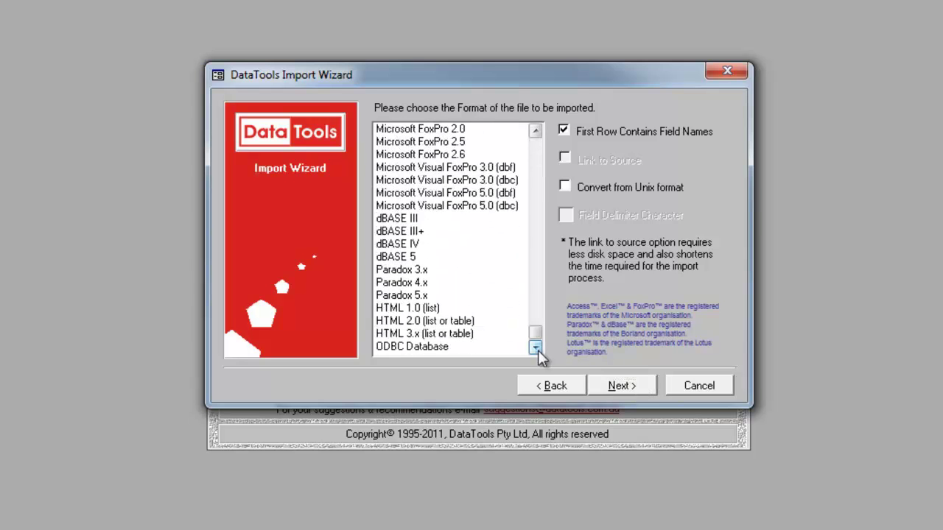
click(534, 132)
drag(535, 132, 534, 132)
click(479, 167)
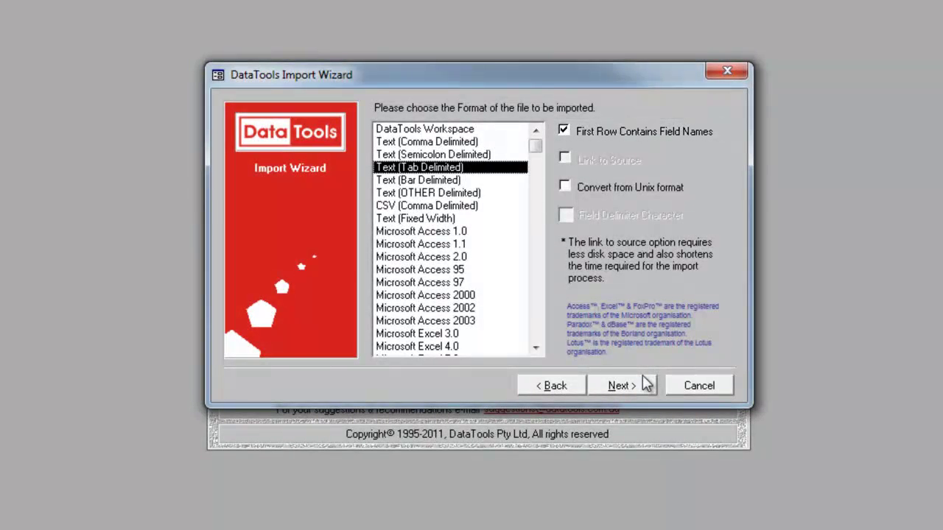
click(646, 385)
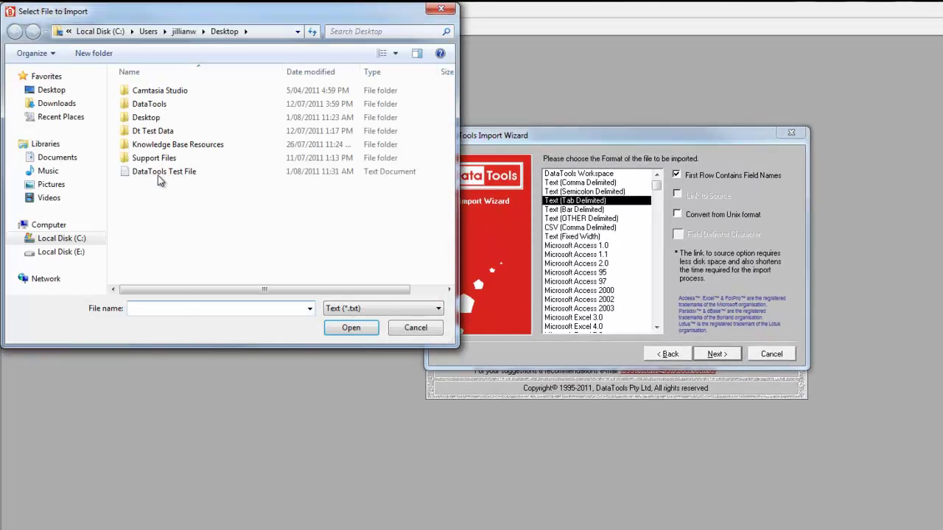
Open the DataTools Test File from the Desktop for import
click(158, 175)
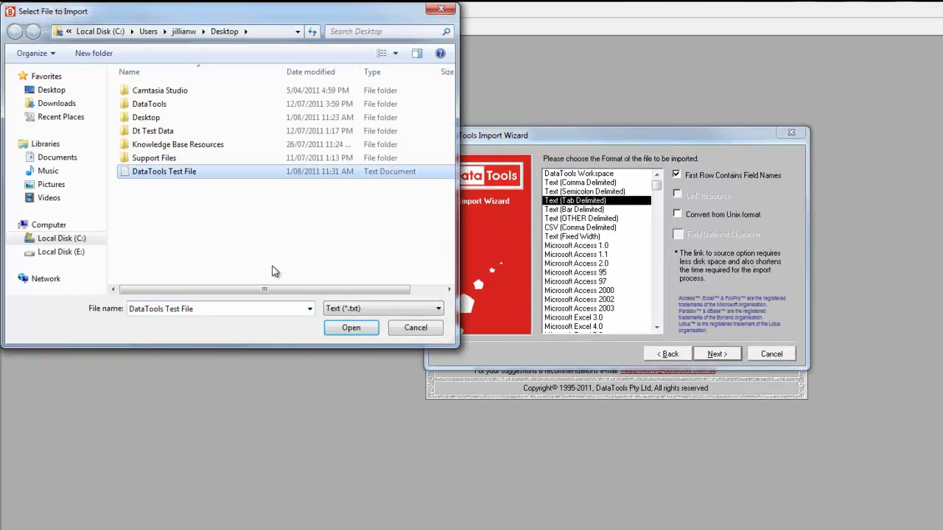
click(352, 328)
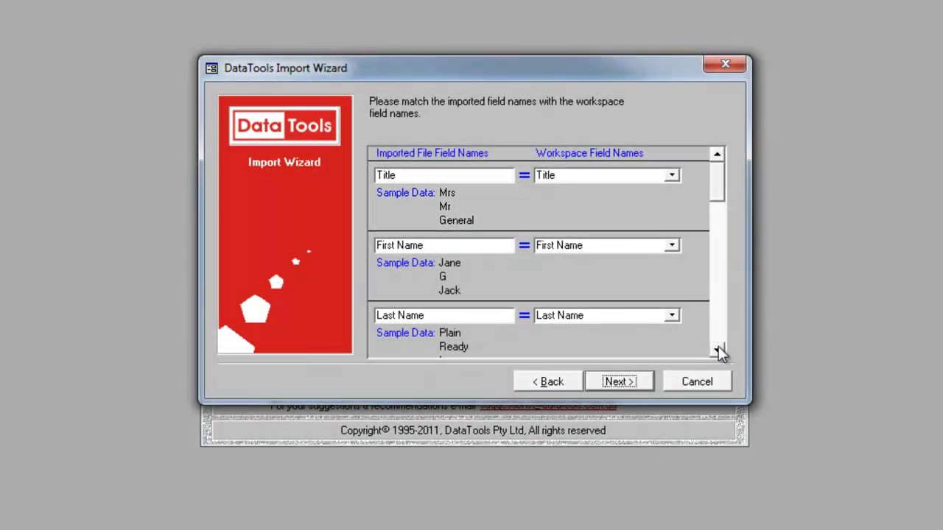
Map Suburb to the Locality workspace field and import the 1000 records
scroll(720, 352, down, 4)
click(609, 246)
text(Locality)
key(Tab)
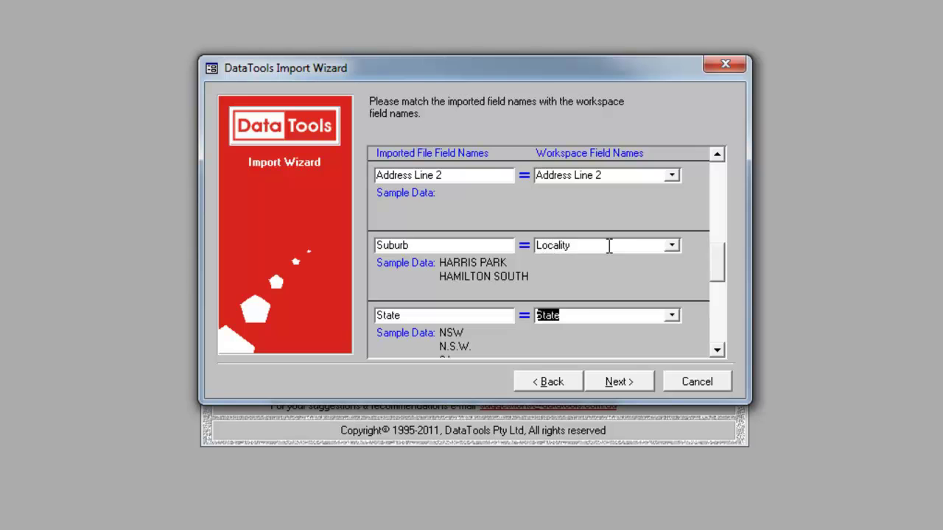
scroll(717, 350, down, 5)
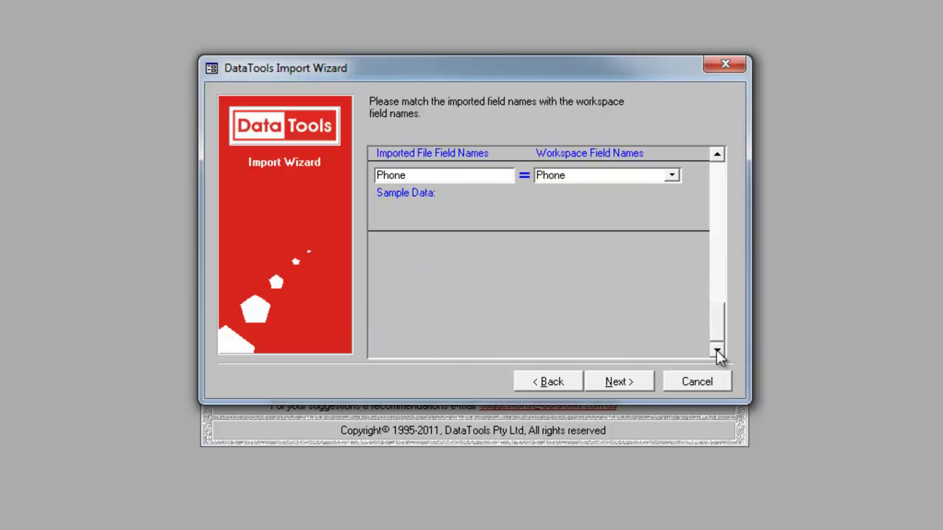
scroll(720, 163, up, 8)
scroll(719, 158, up, 1)
click(636, 385)
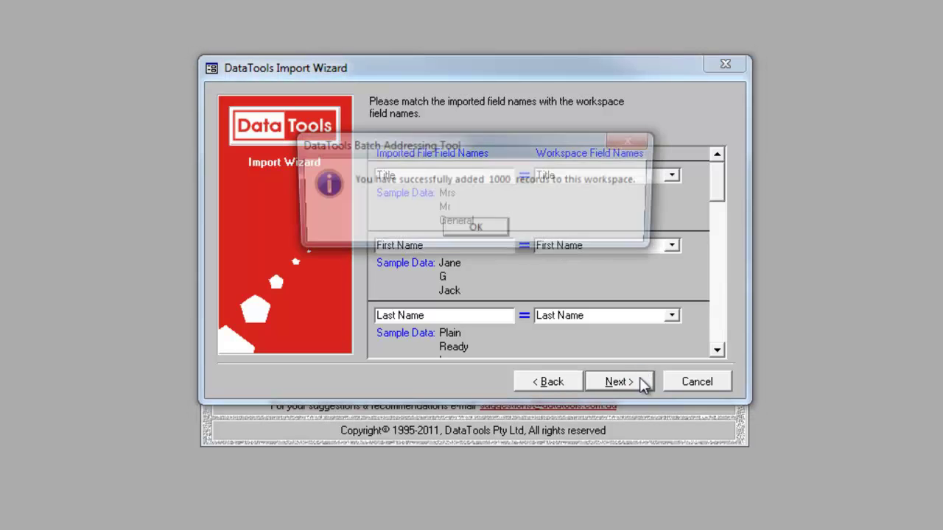
click(493, 230)
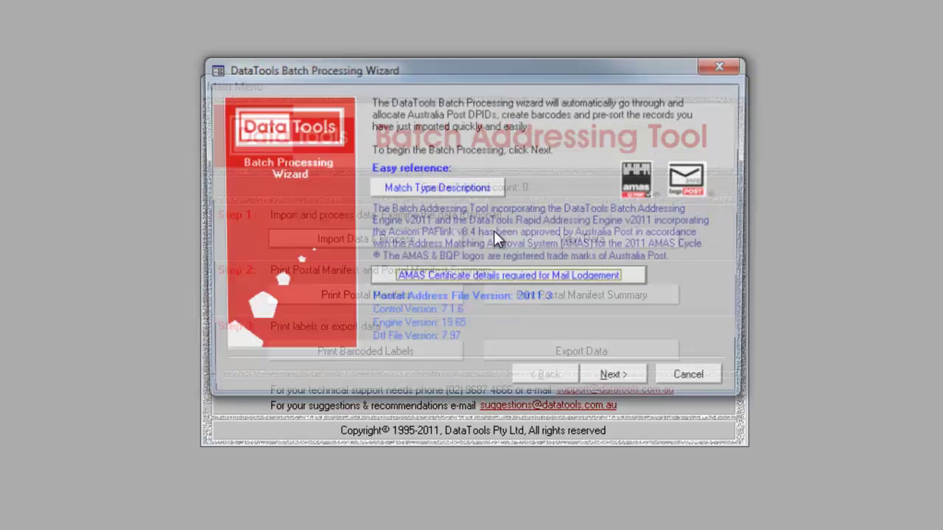
Run batch processing at 300 letters per tray, declining to print match counts
click(642, 381)
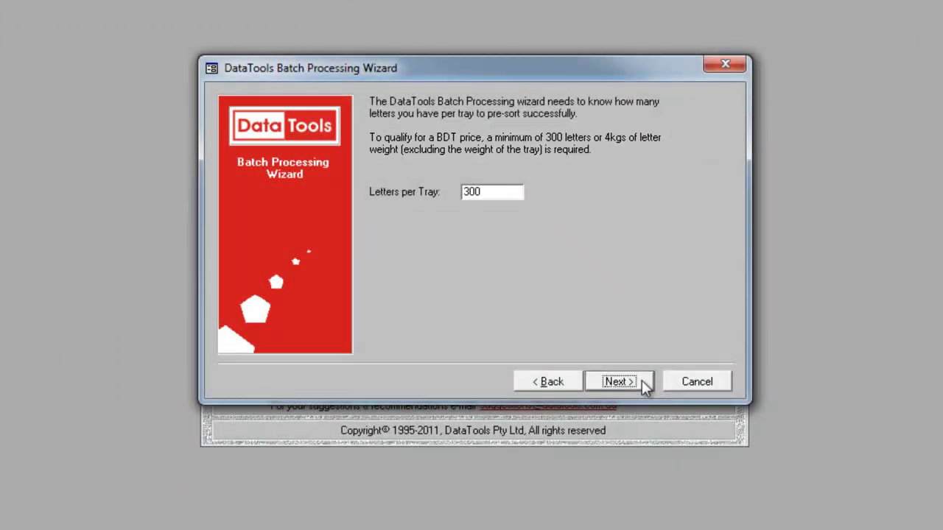
click(641, 380)
click(641, 380)
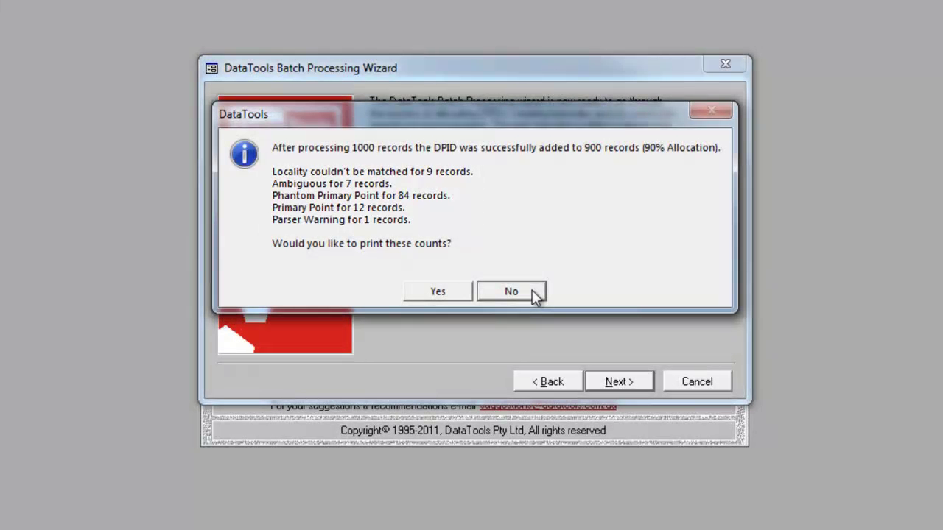
click(532, 291)
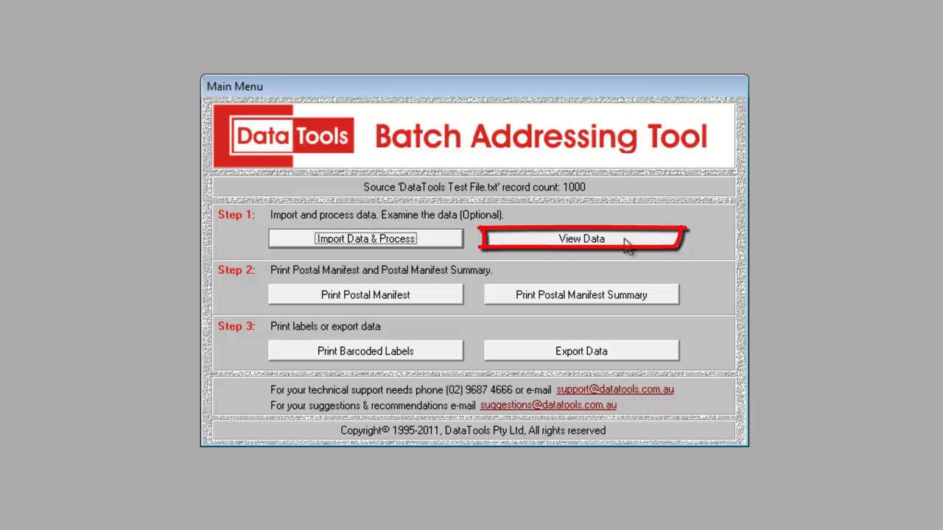
click(625, 243)
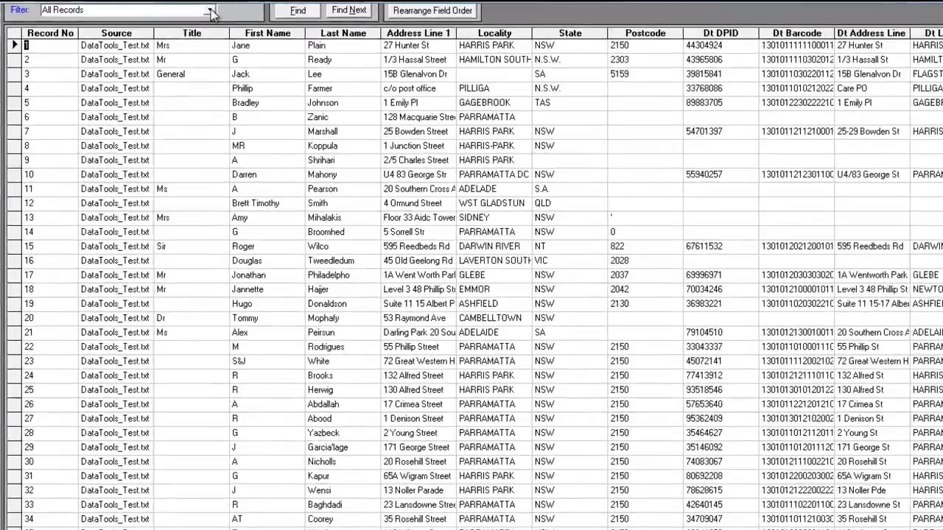
click(190, 9)
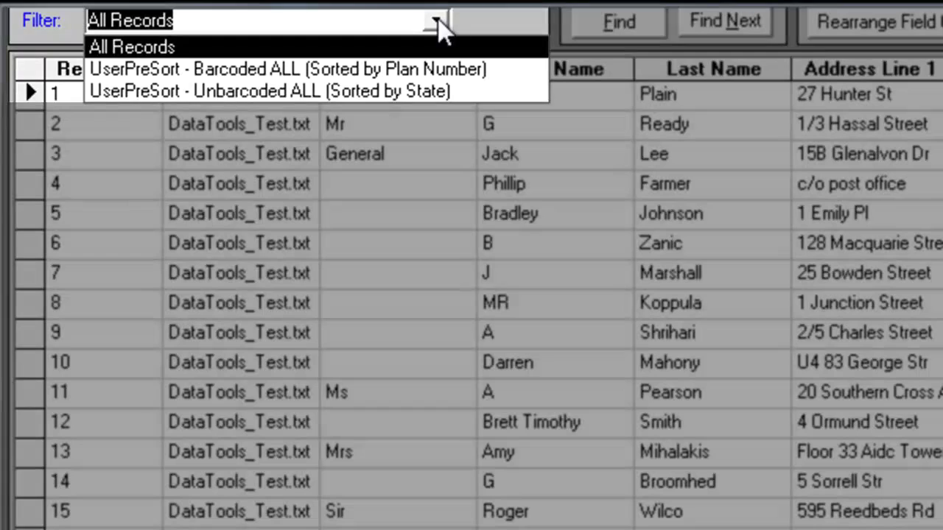
key(Return)
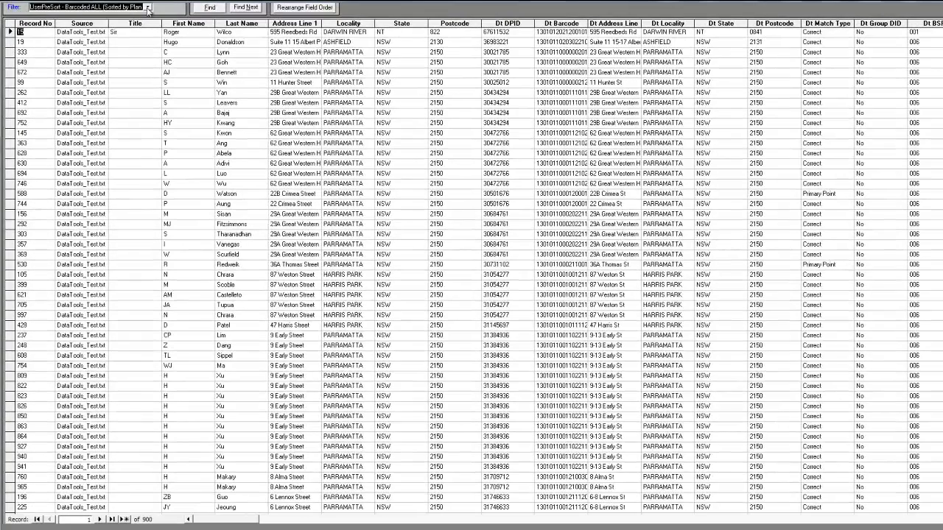
click(148, 7)
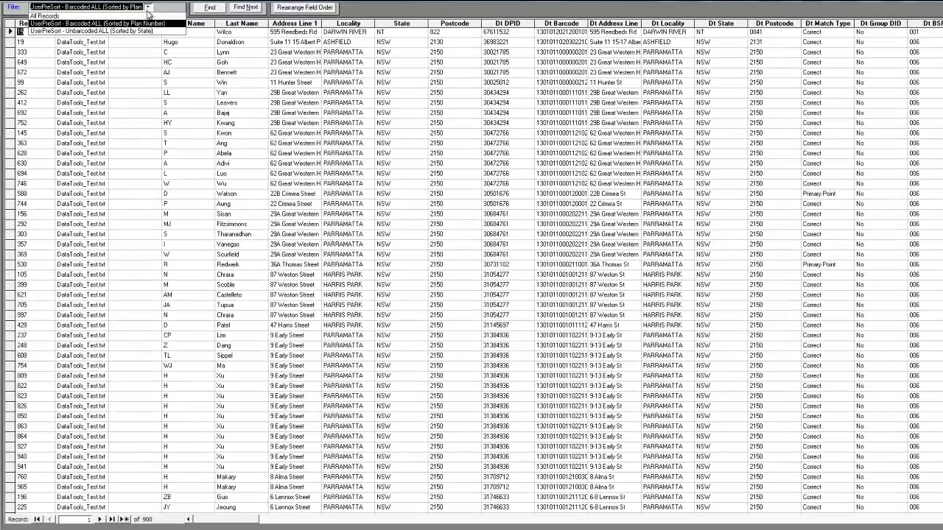
click(146, 28)
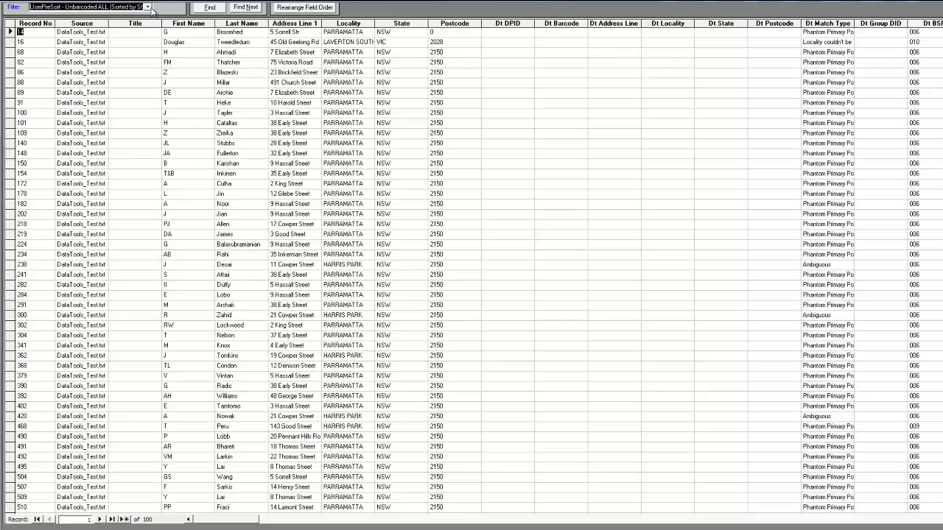
click(149, 8)
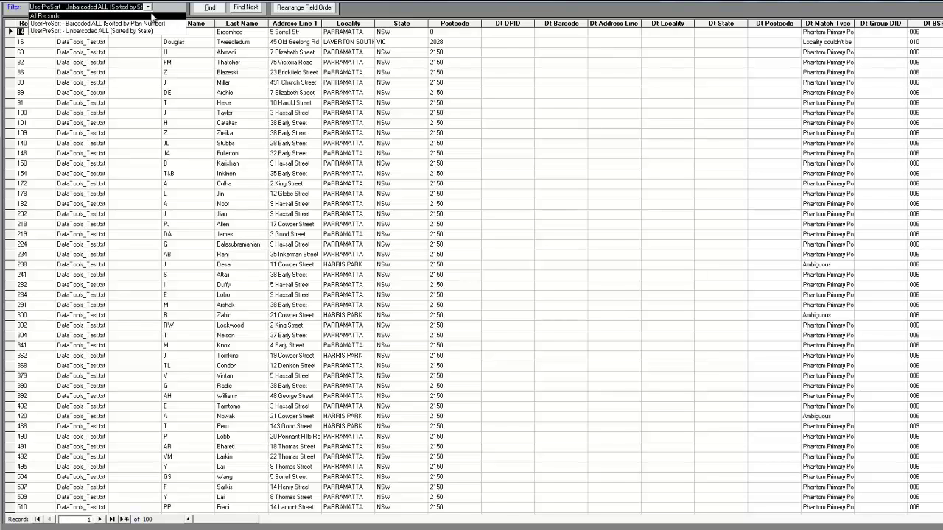
click(151, 16)
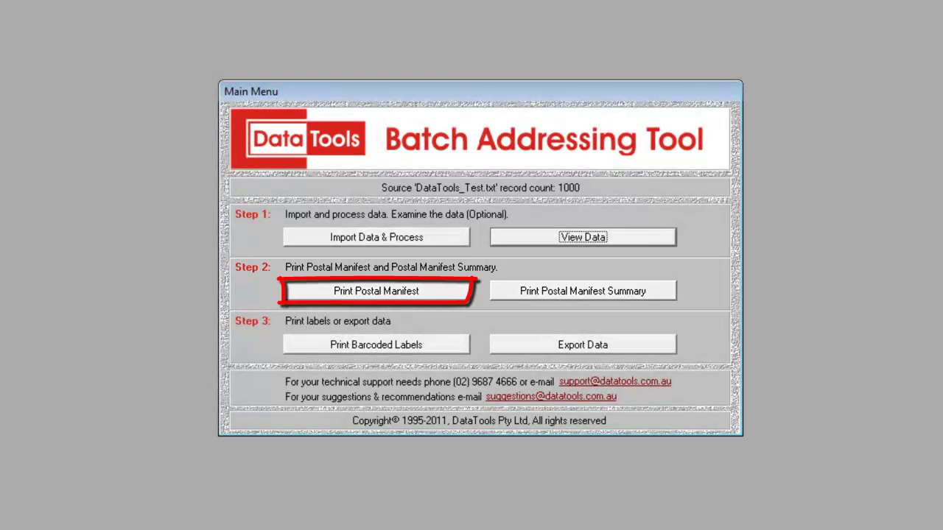
Generate the postal manifest with company name DataTools and job number Test, then close the preview
click(375, 291)
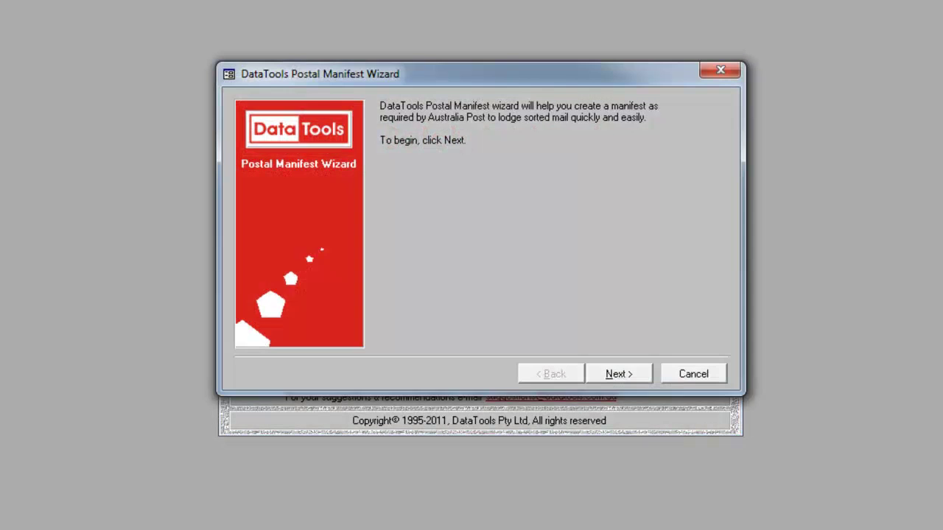
key(Return)
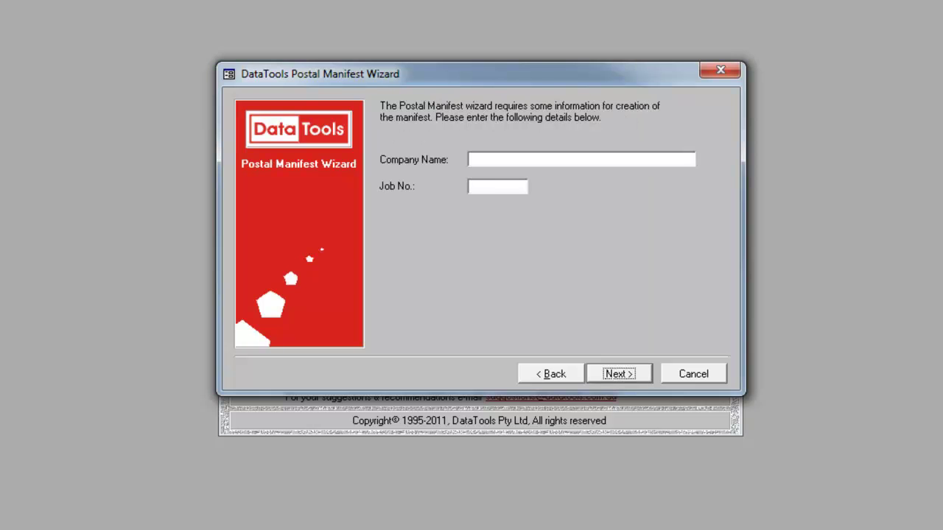
text(DataTools)
key(Tab)
text(Test)
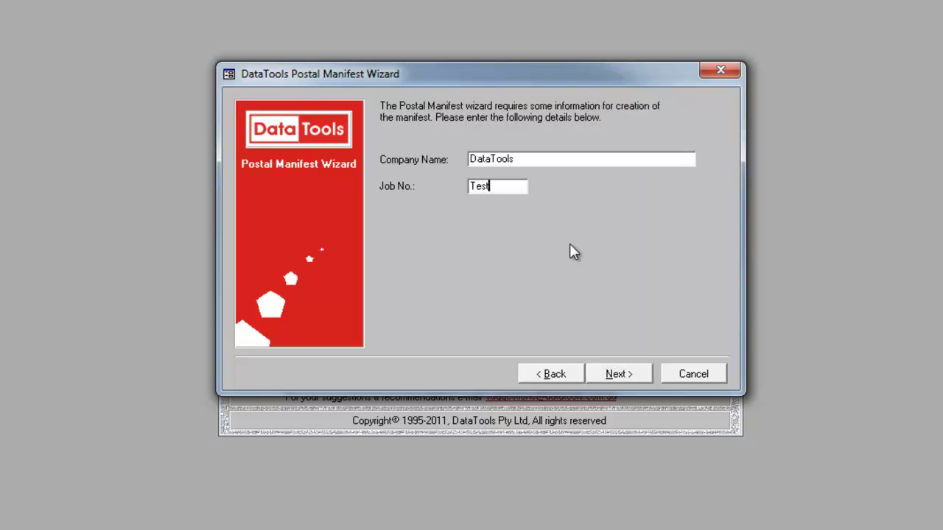
click(638, 376)
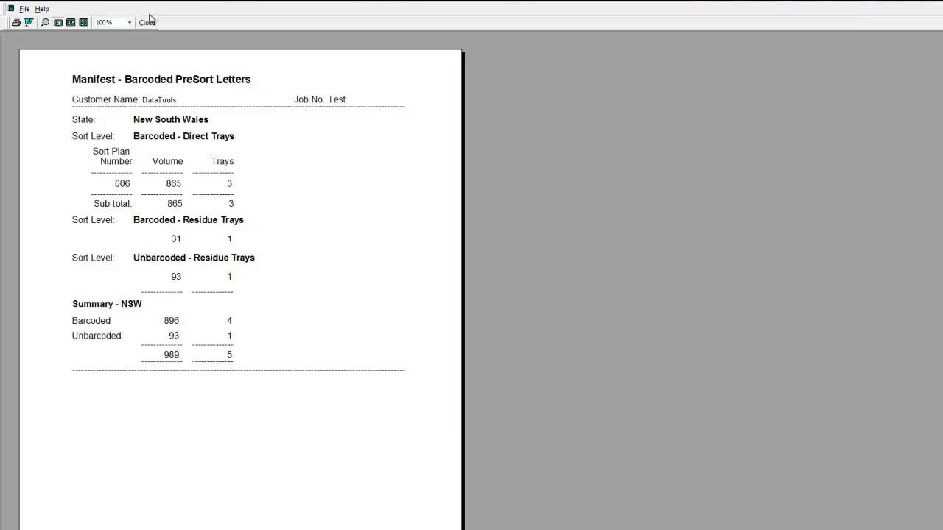
click(147, 22)
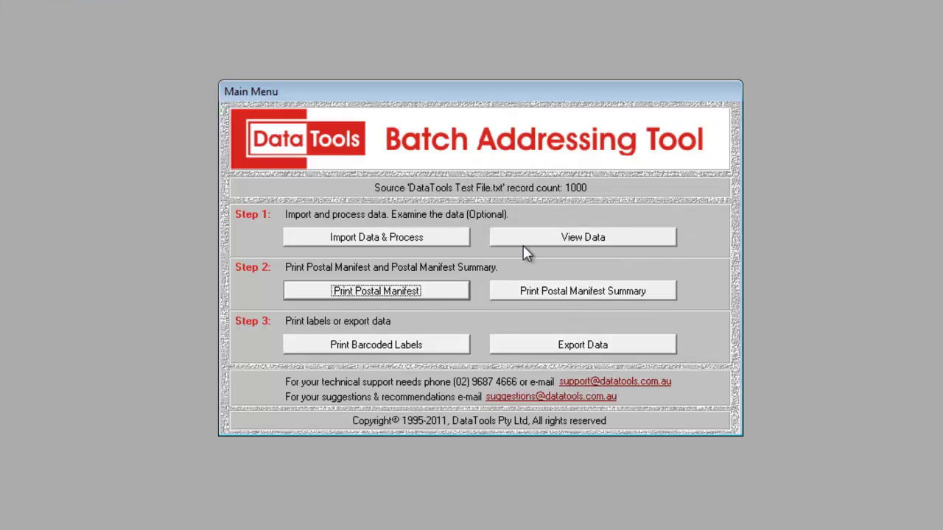
Create the manifest summary using Company Name, Job No. and State of Lodgement details
click(656, 292)
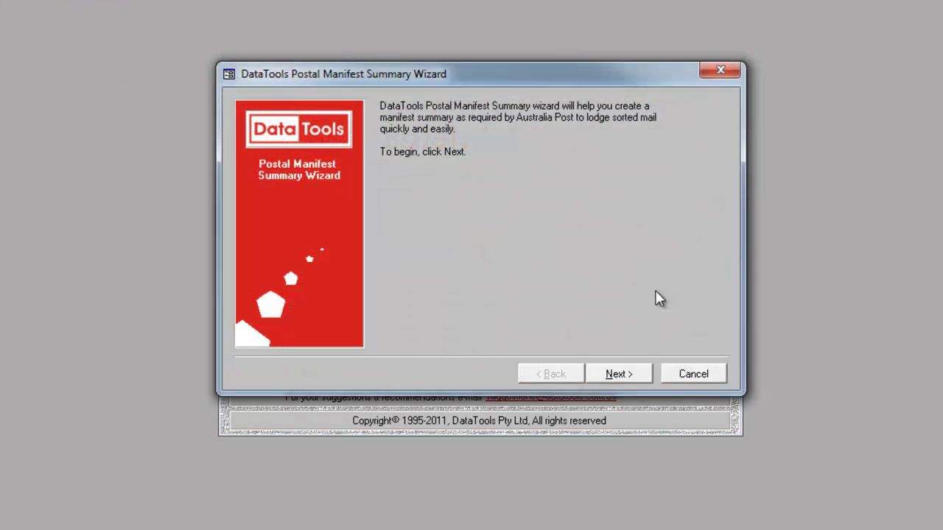
click(645, 374)
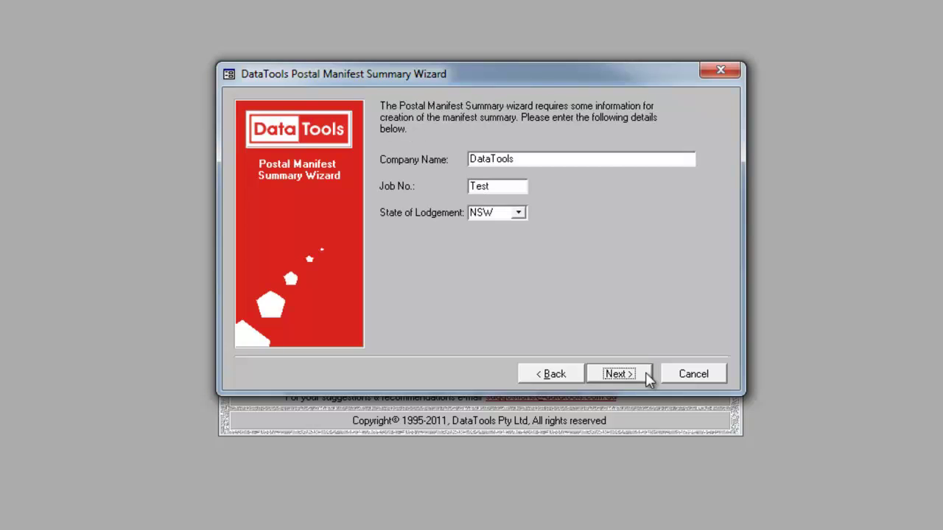
click(645, 374)
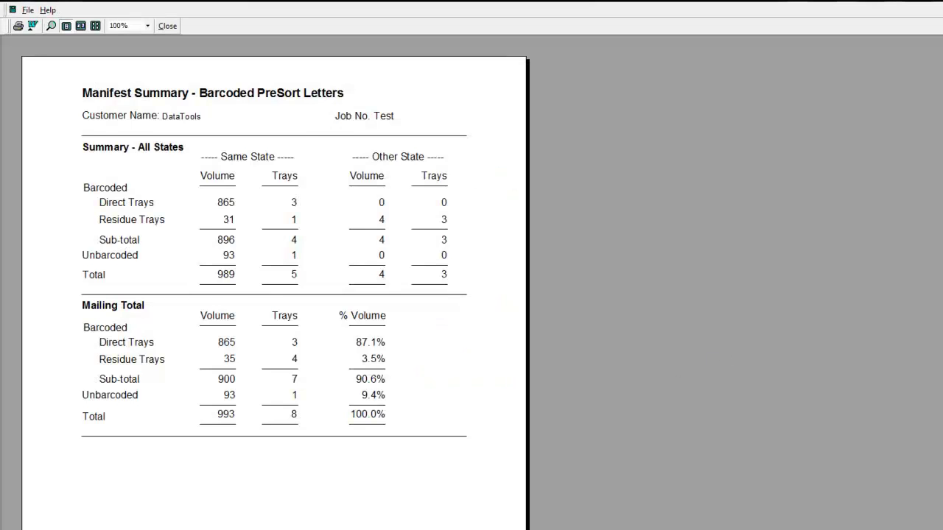
Page through the Manifest Summary and AMAS summary pages, then close the preview
key(Page_Down)
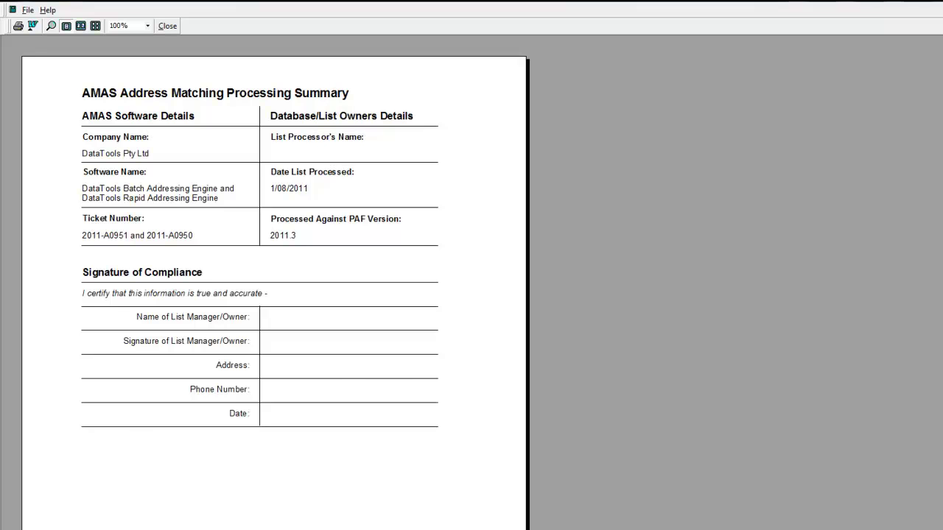
key(Page_Down)
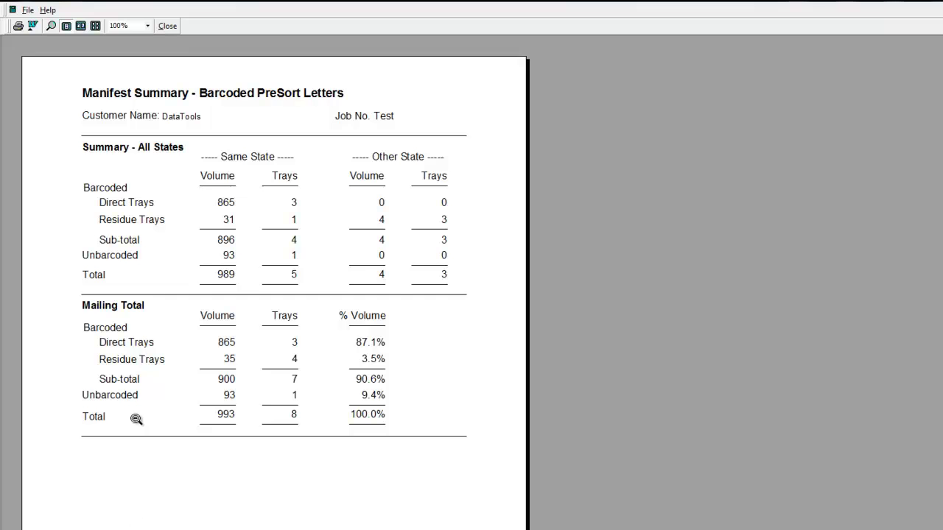
click(166, 26)
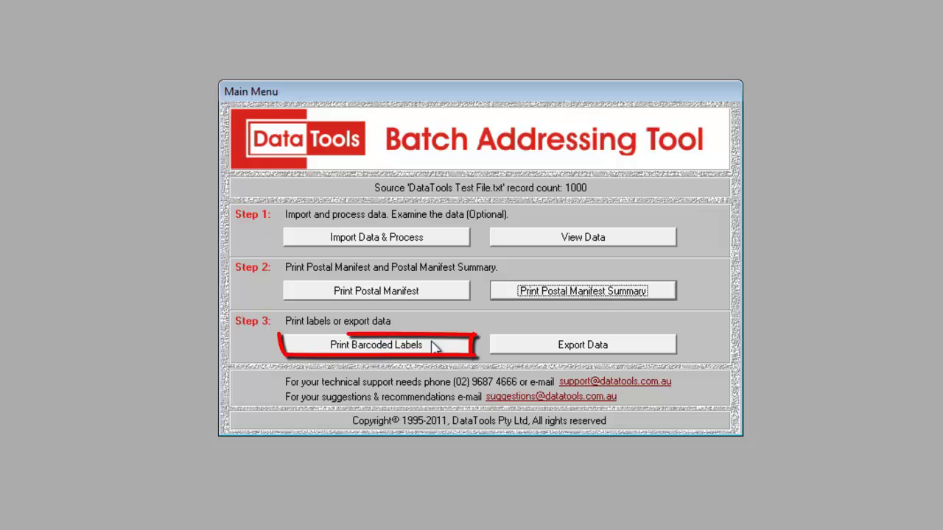
Preview barcoded labels for UserPreSort - Barcoded ALL records on DataTools DT-A414C labels
click(434, 345)
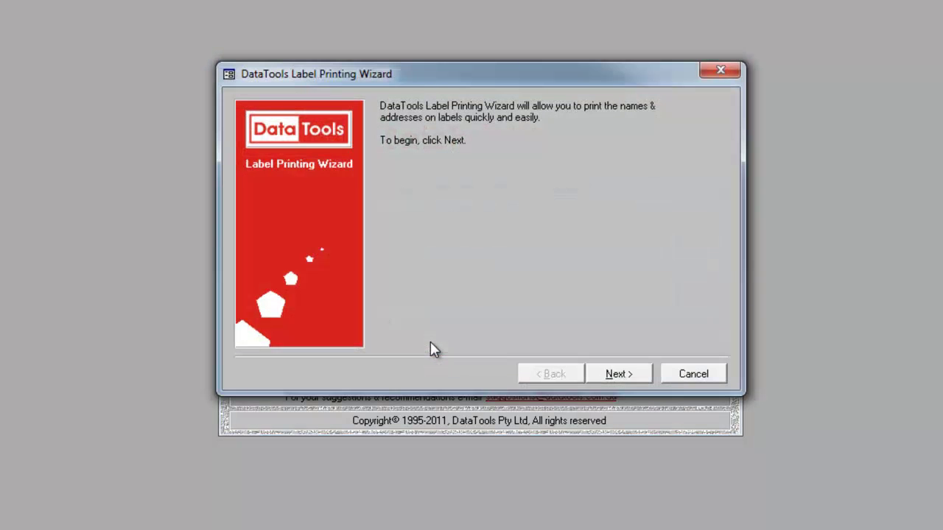
click(640, 376)
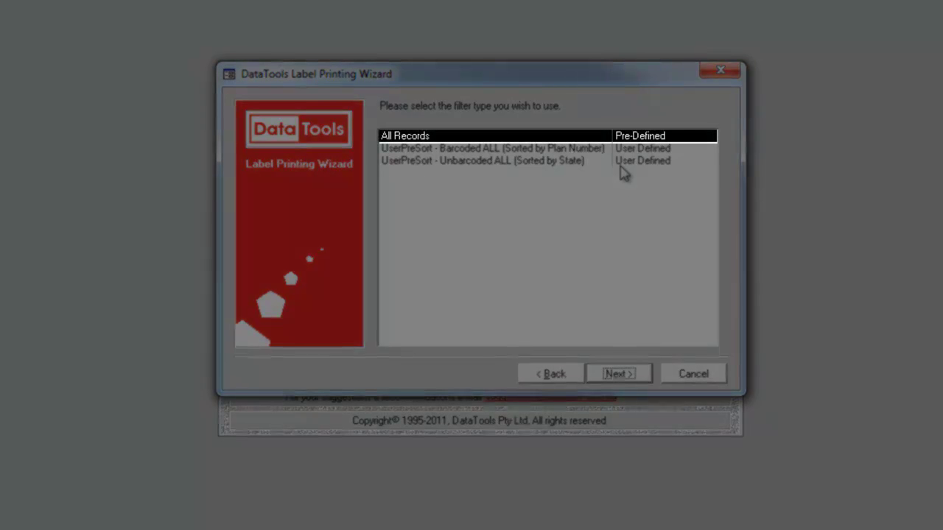
click(626, 150)
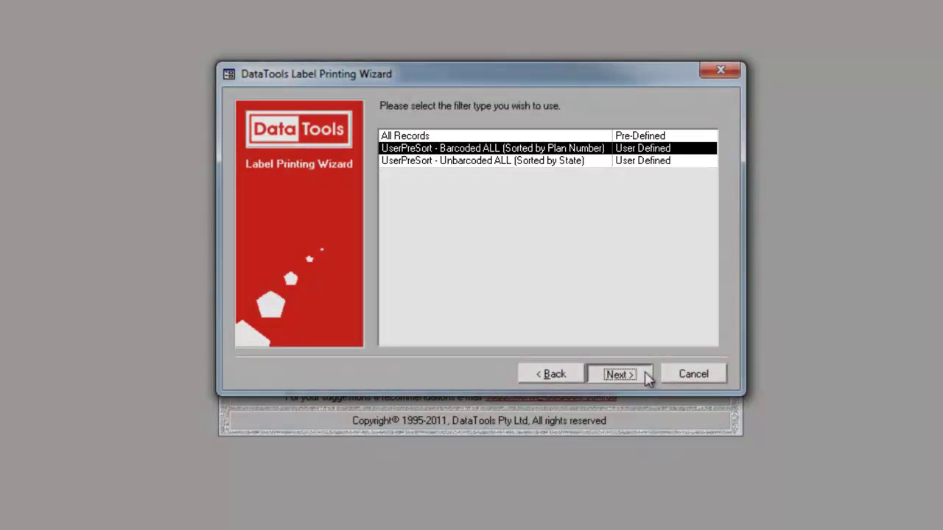
click(648, 375)
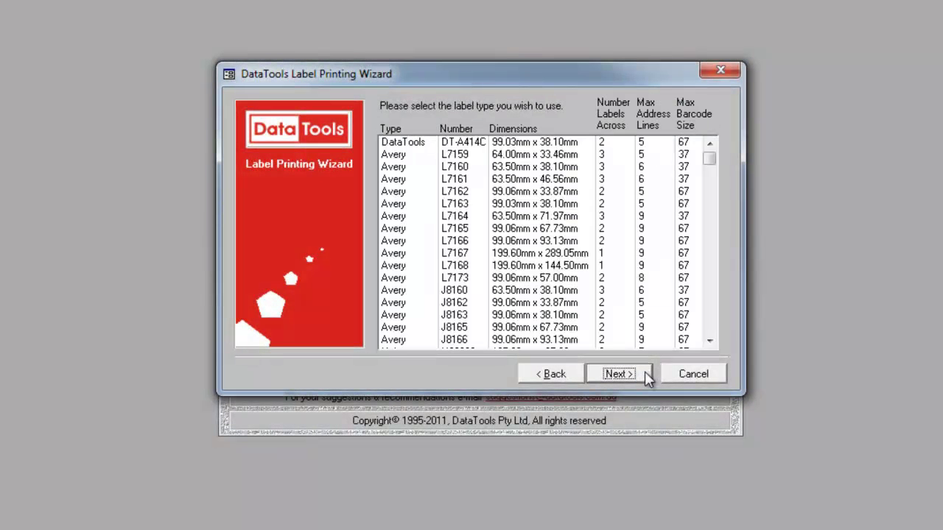
click(694, 143)
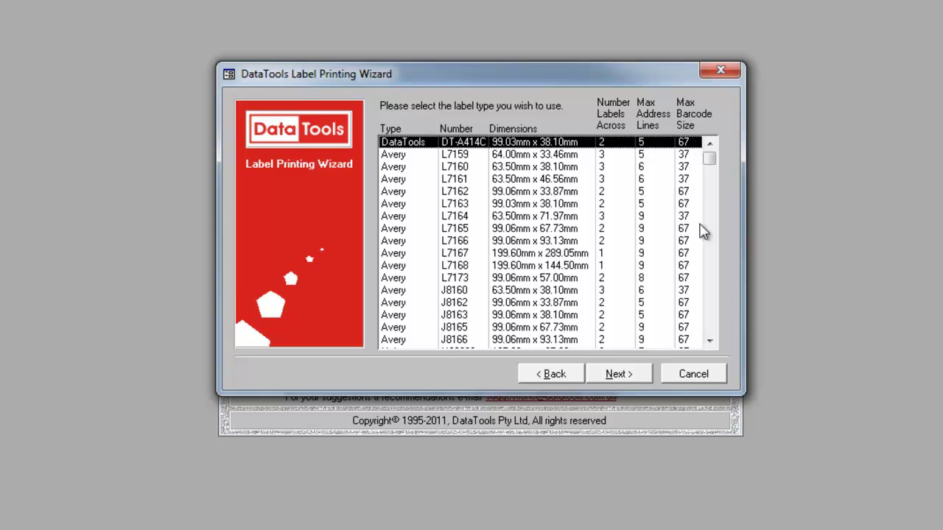
click(652, 374)
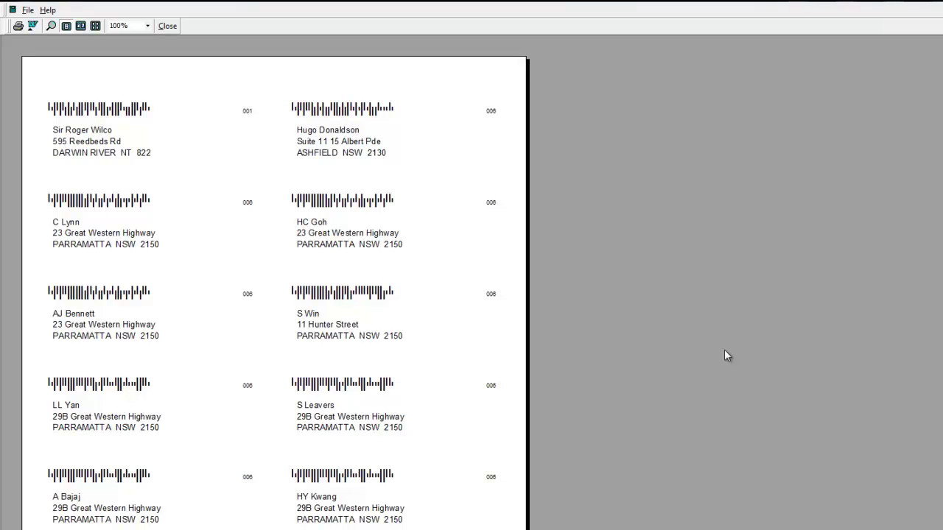
Close the barcoded label print preview
click(168, 26)
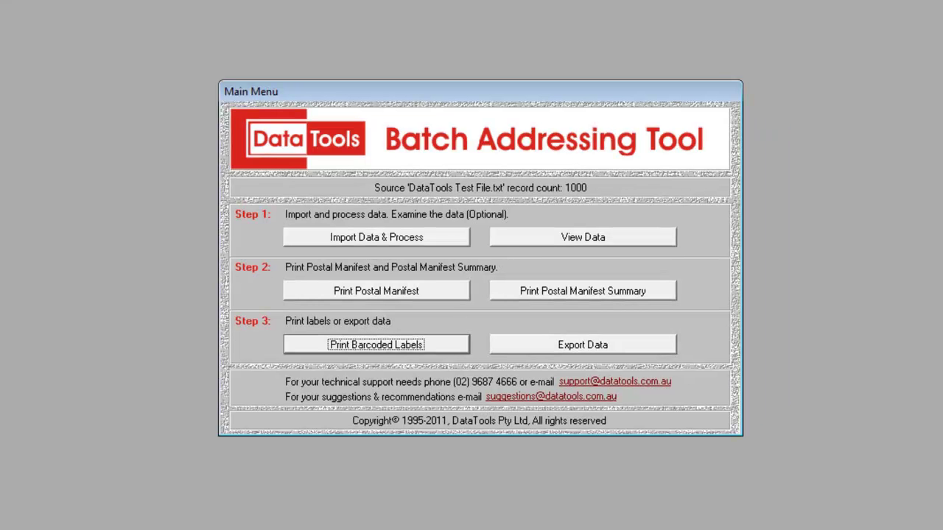
Set the export to UserPreSort - Barcoded ALL records in Text (Tab Delimited) format
click(621, 348)
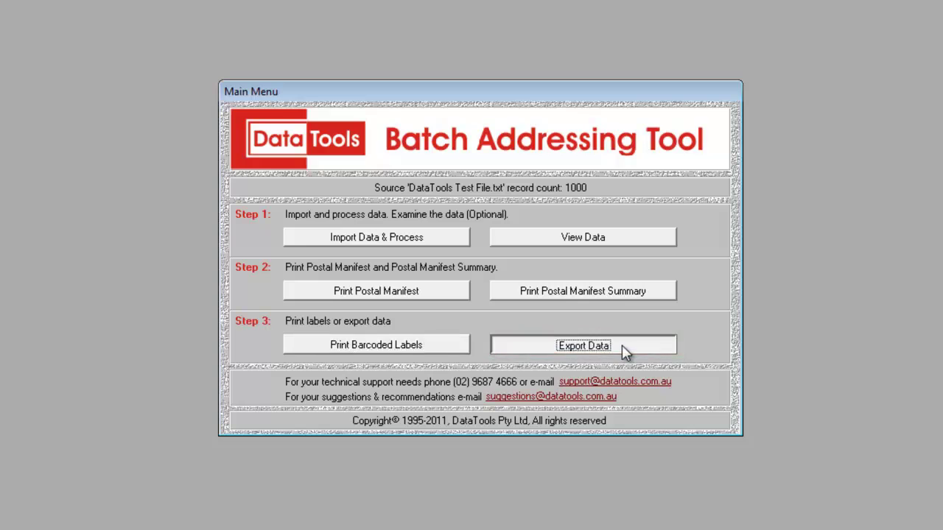
click(644, 377)
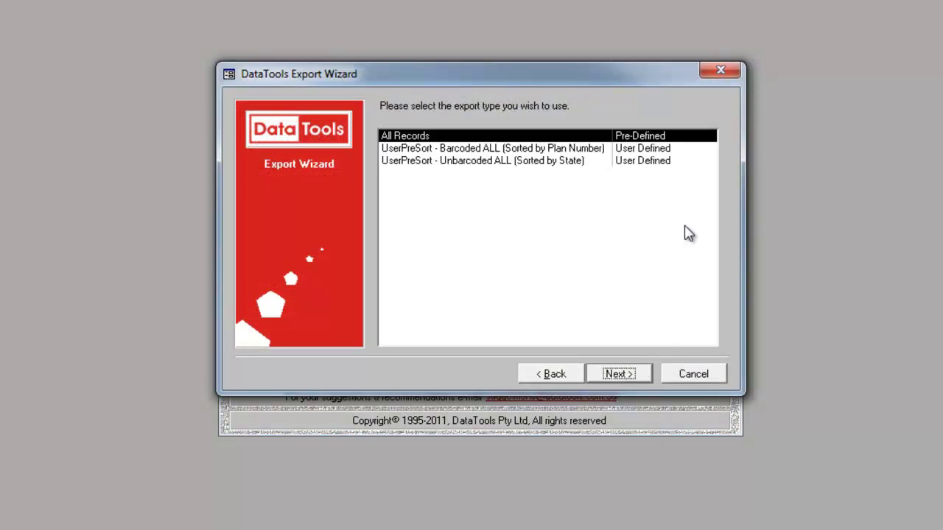
click(703, 151)
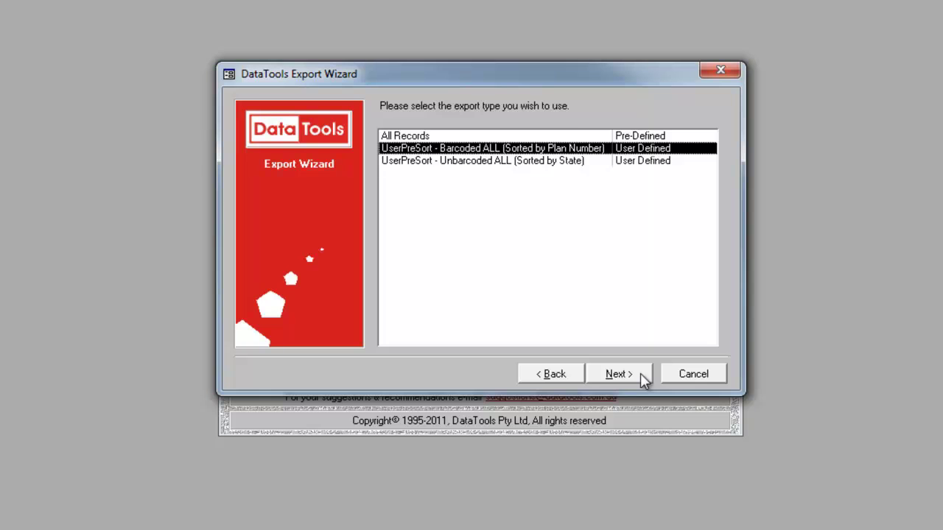
click(640, 373)
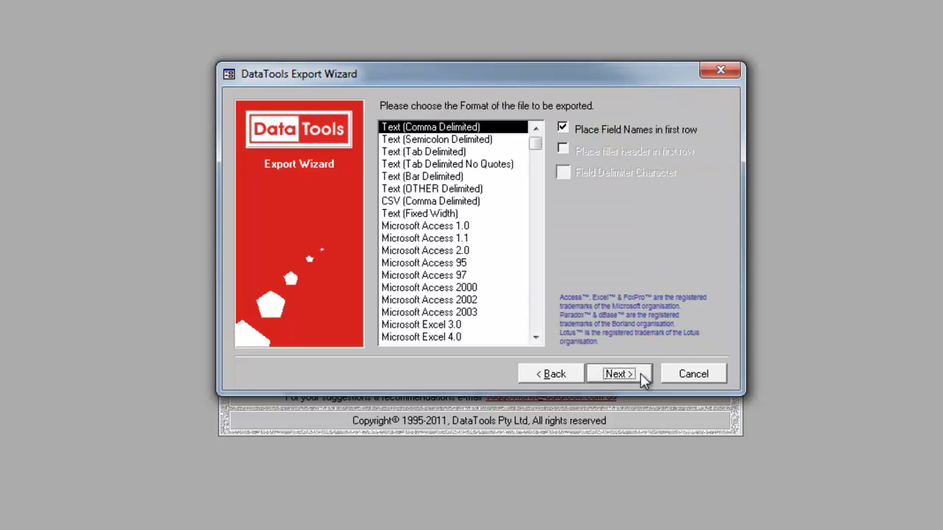
click(455, 152)
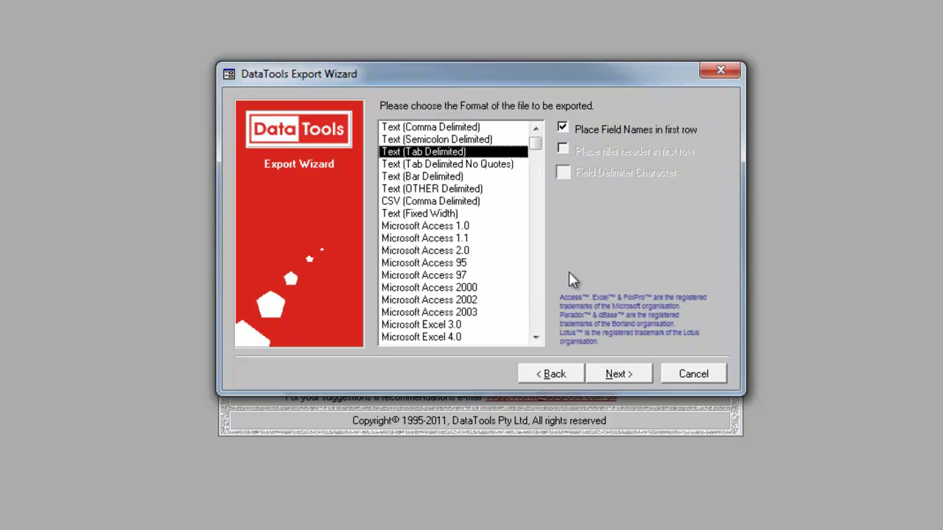
click(645, 380)
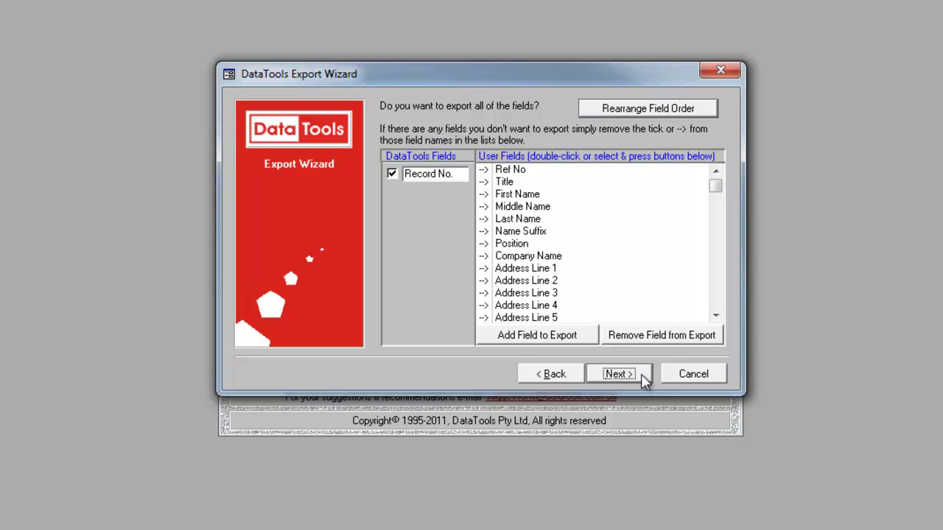
Save the 900-record export as the text file DataTools_Export and acknowledge the confirmation
click(619, 375)
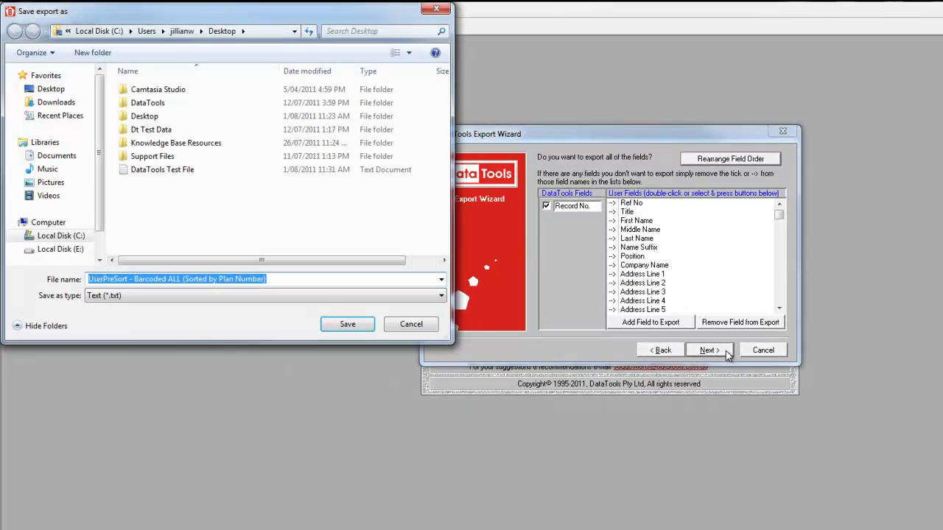
text(Data)
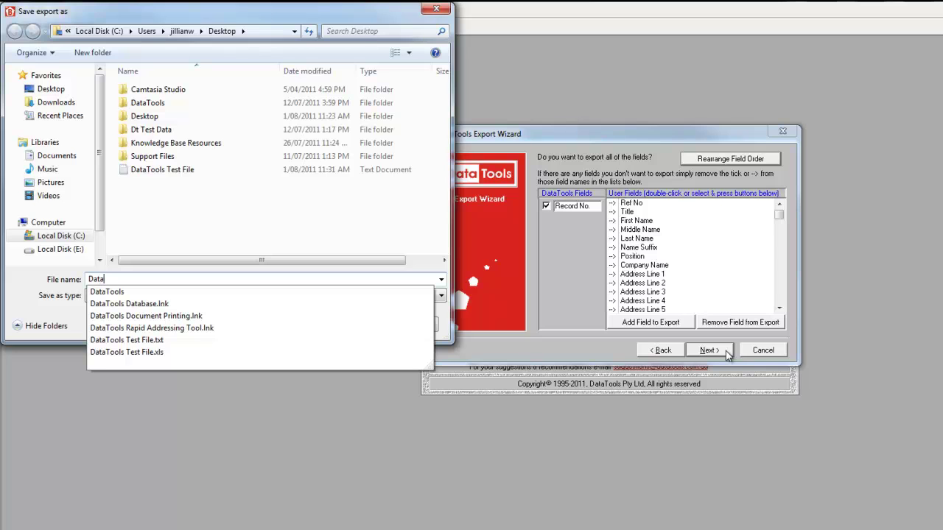
text(Tools_Export)
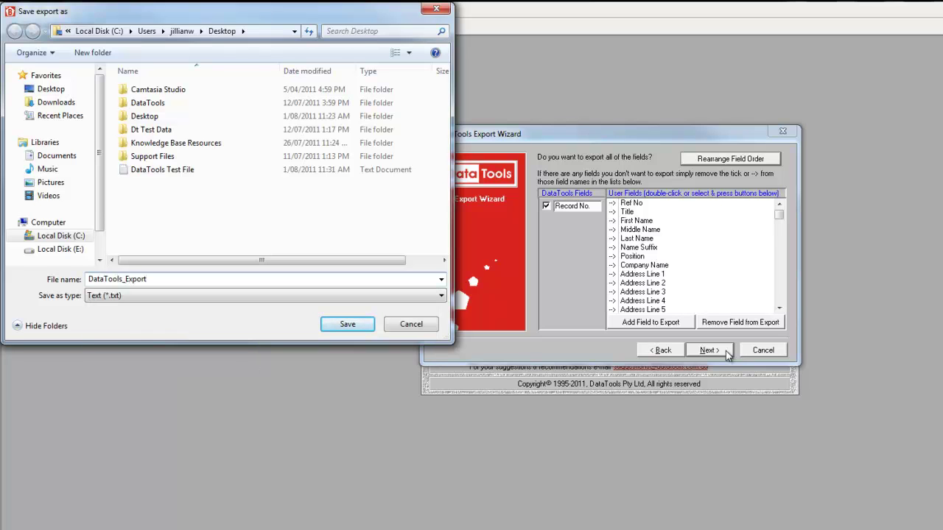
click(361, 329)
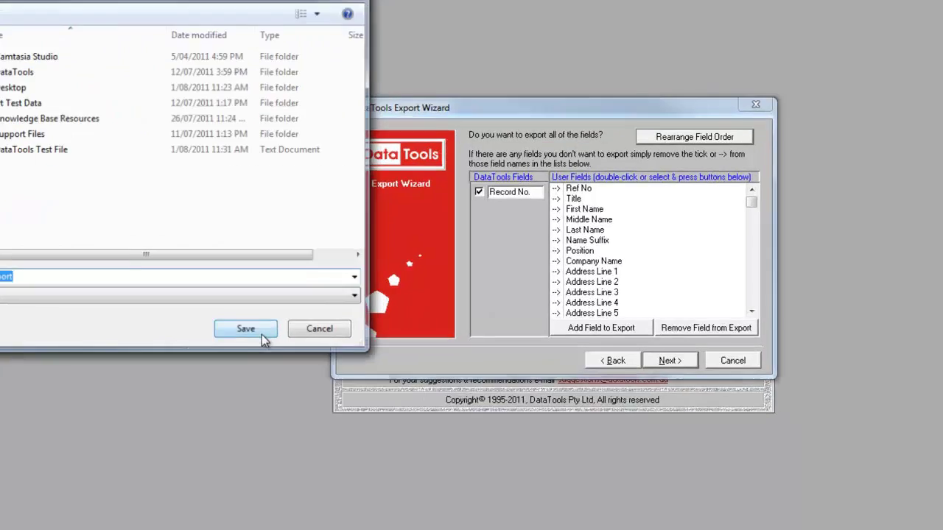
click(261, 338)
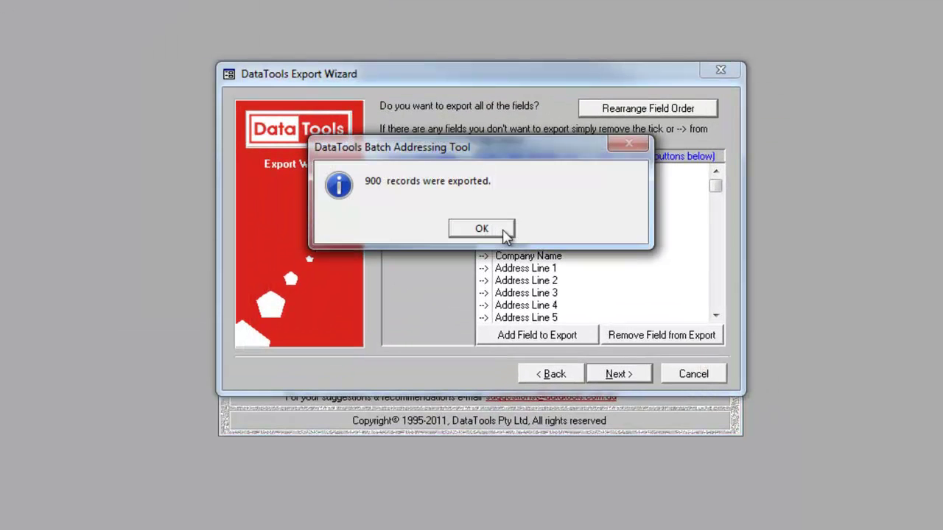
click(505, 230)
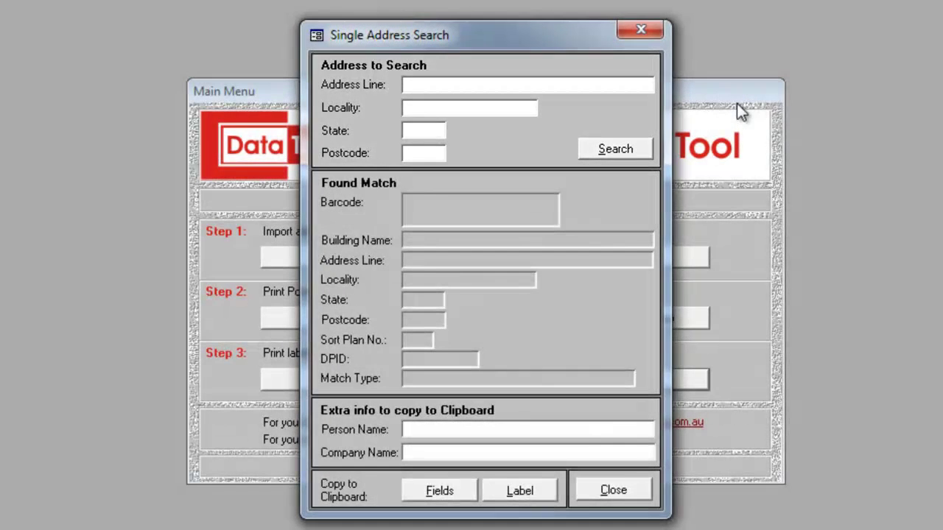
Enter the street address, locality, state and postcode, then search for a correct match
key(Tab)
text(Harris Park)
key(Tab)
text(NSW)
key(Tab)
text(2150)
click(634, 148)
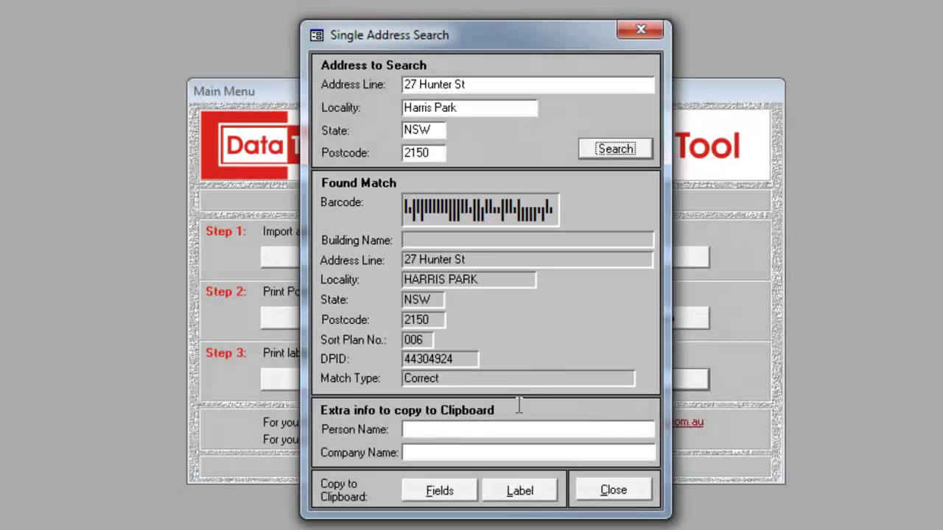
Fill in the person and company name fields, then close the address search window
click(514, 427)
text(Jane)
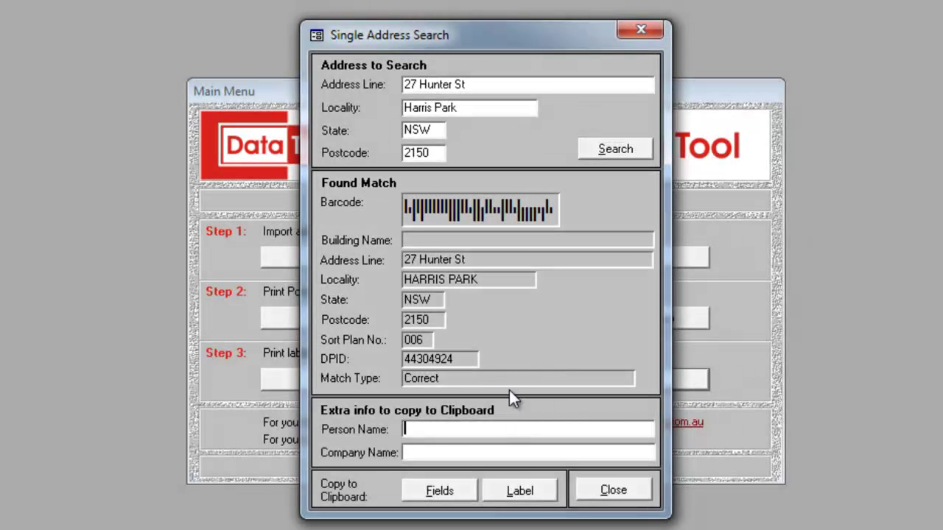
key(Tab)
text(Doe)
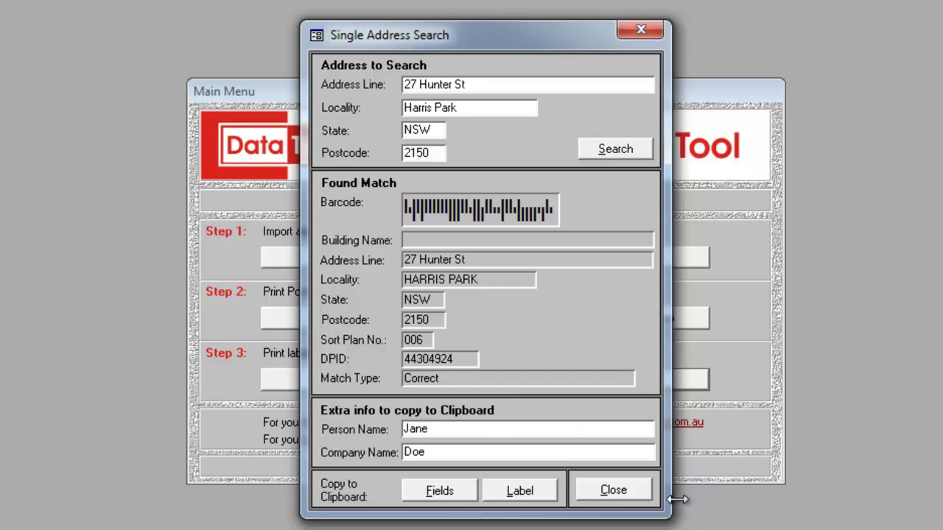
click(643, 491)
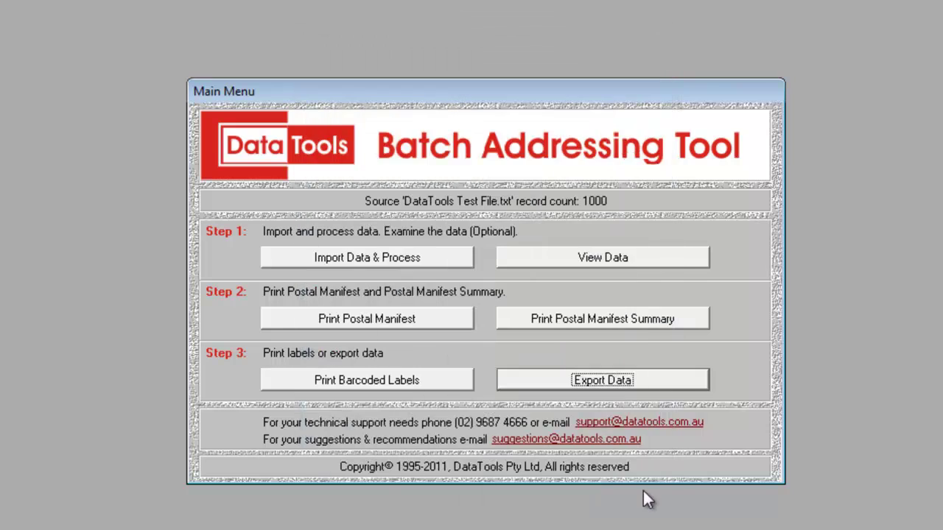